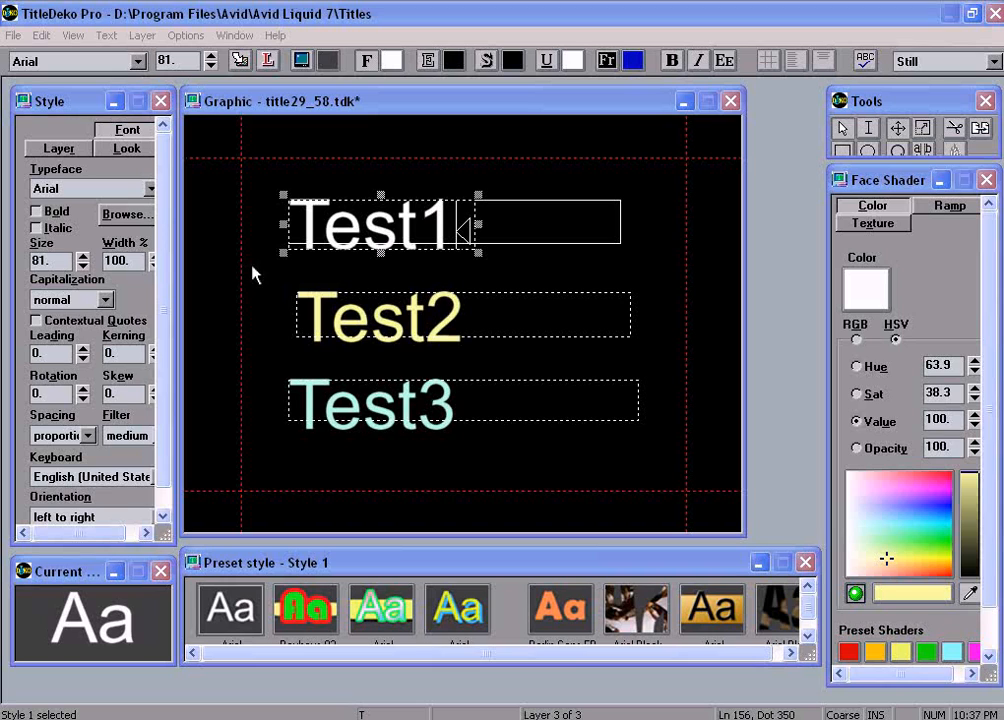
# Preview successive typefaces on the Test1 text, going through the font list from Arial to Courier New Baltic
pyautogui.click(109, 190)
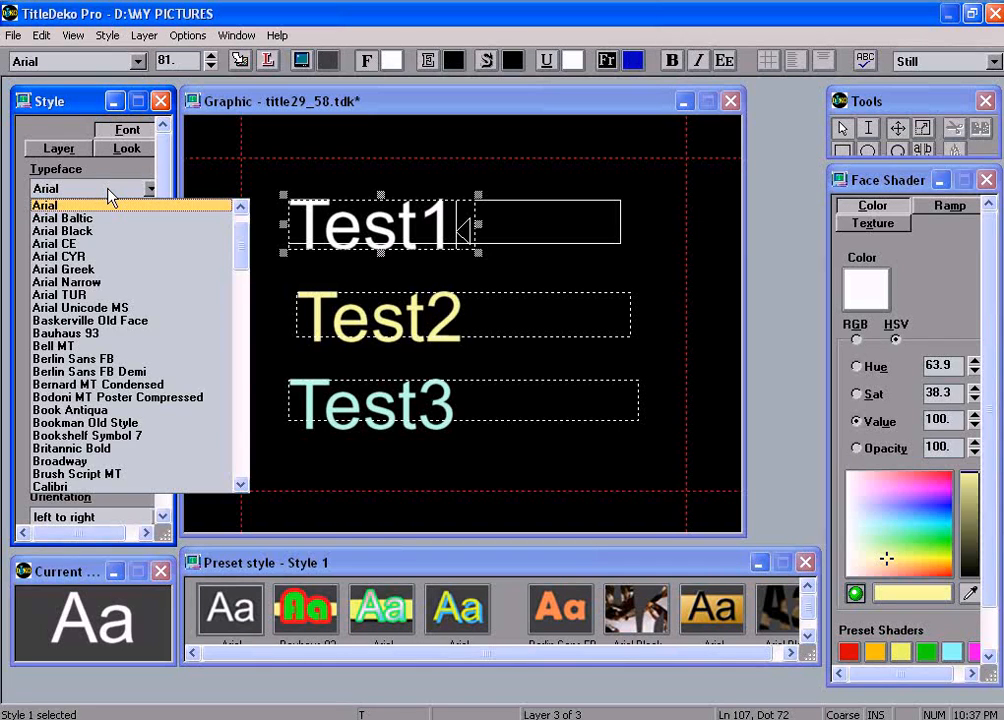
pyautogui.press('Down')
pyautogui.press('Down')
pyautogui.press('Down')
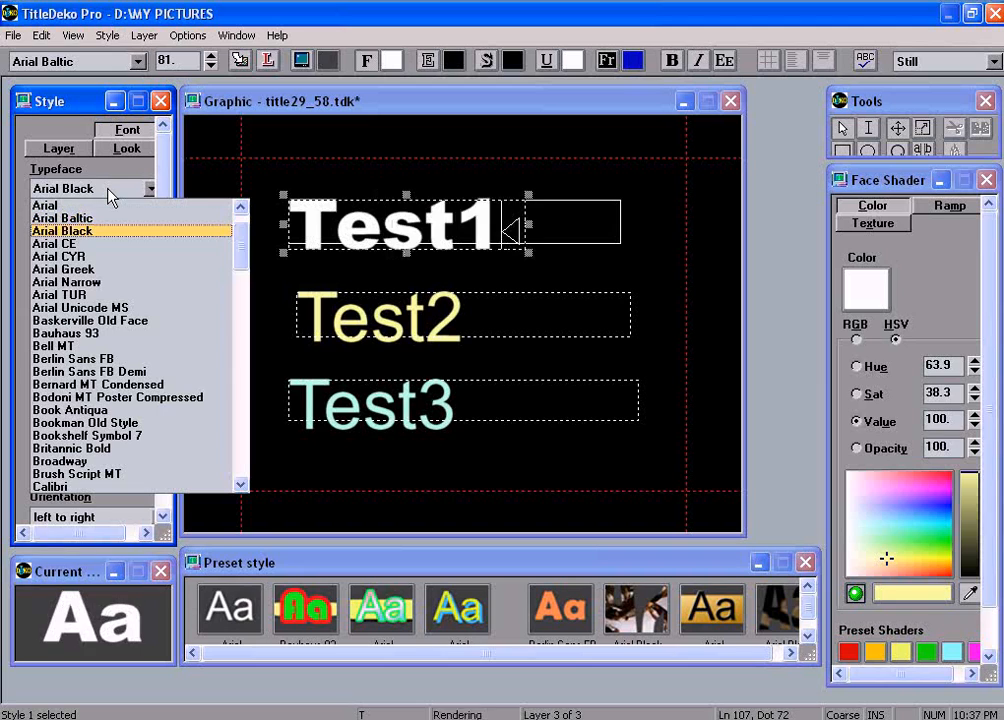
pyautogui.press('Down')
pyautogui.press('Down')
pyautogui.press('Down')
pyautogui.press('Down')
pyautogui.press('Down')
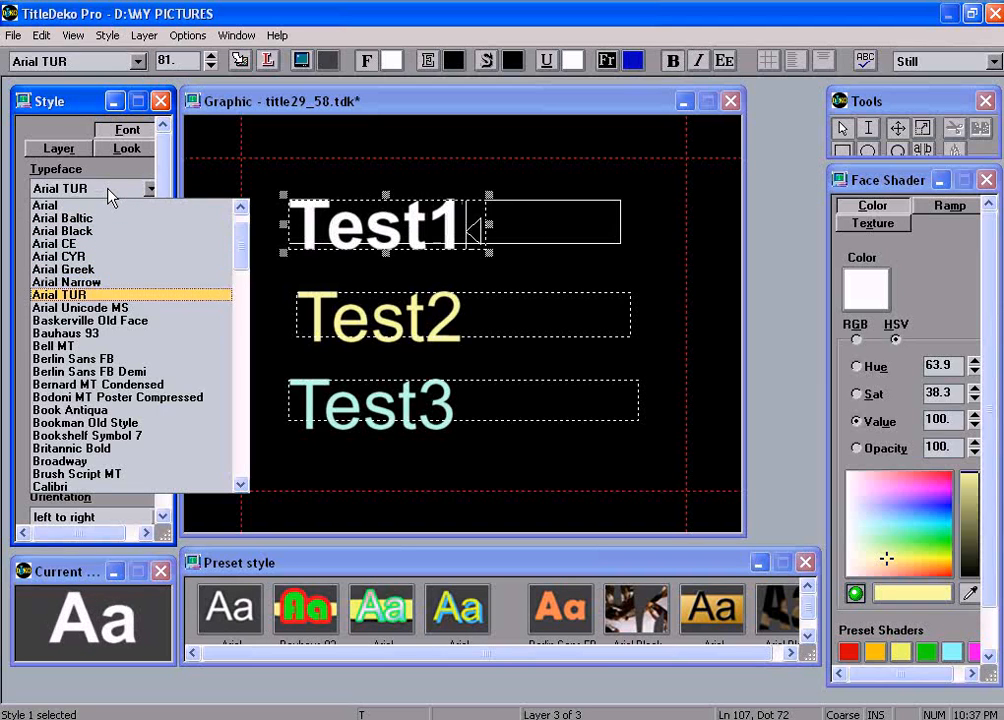
pyautogui.press('Down')
pyautogui.press('Down')
pyautogui.press('Down')
pyautogui.press('Down')
pyautogui.press('Down')
pyautogui.press('Down')
pyautogui.press('Down')
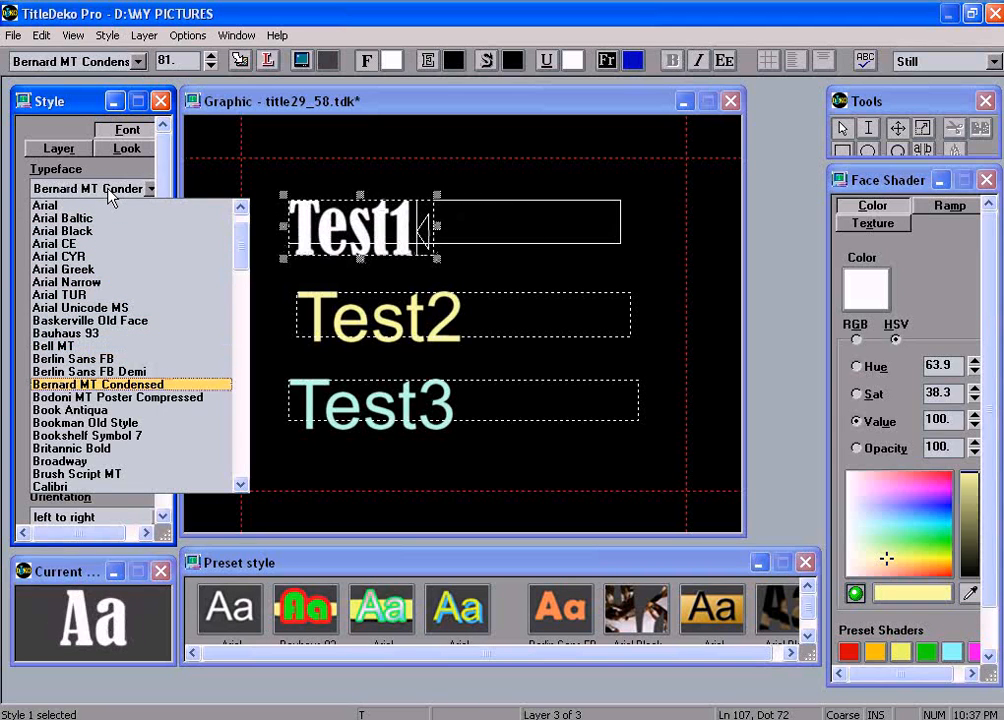
pyautogui.press('Down')
pyautogui.press('Down')
pyautogui.press('Down')
pyautogui.press('Down')
pyautogui.press('Down')
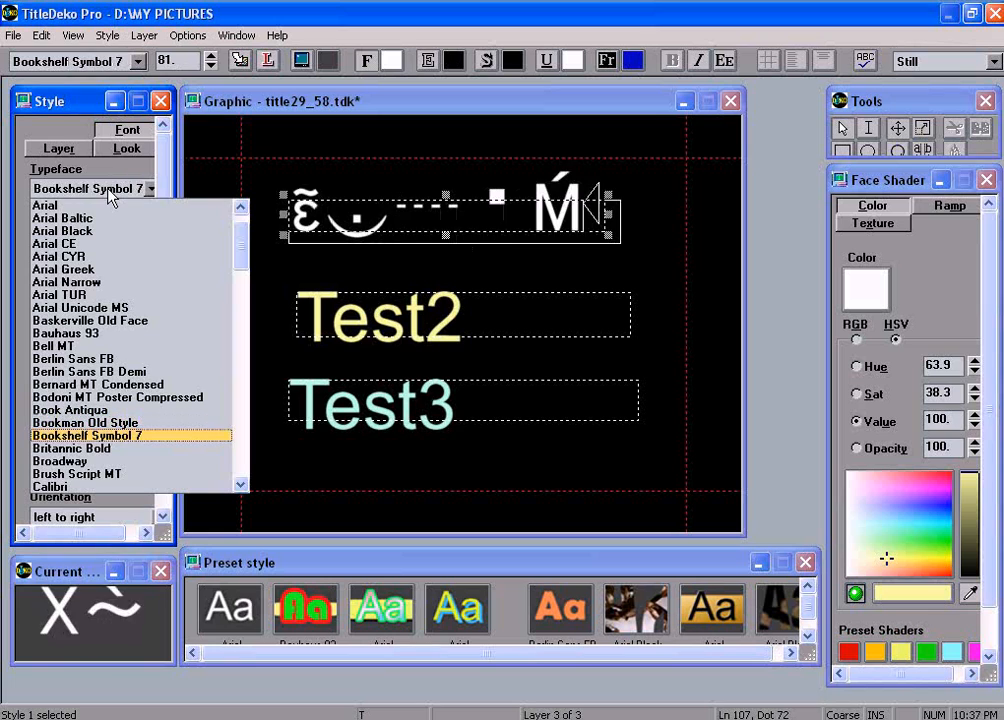
pyautogui.press('Down')
pyautogui.press('Down')
pyautogui.press('Down')
pyautogui.press('Down')
pyautogui.press('Down')
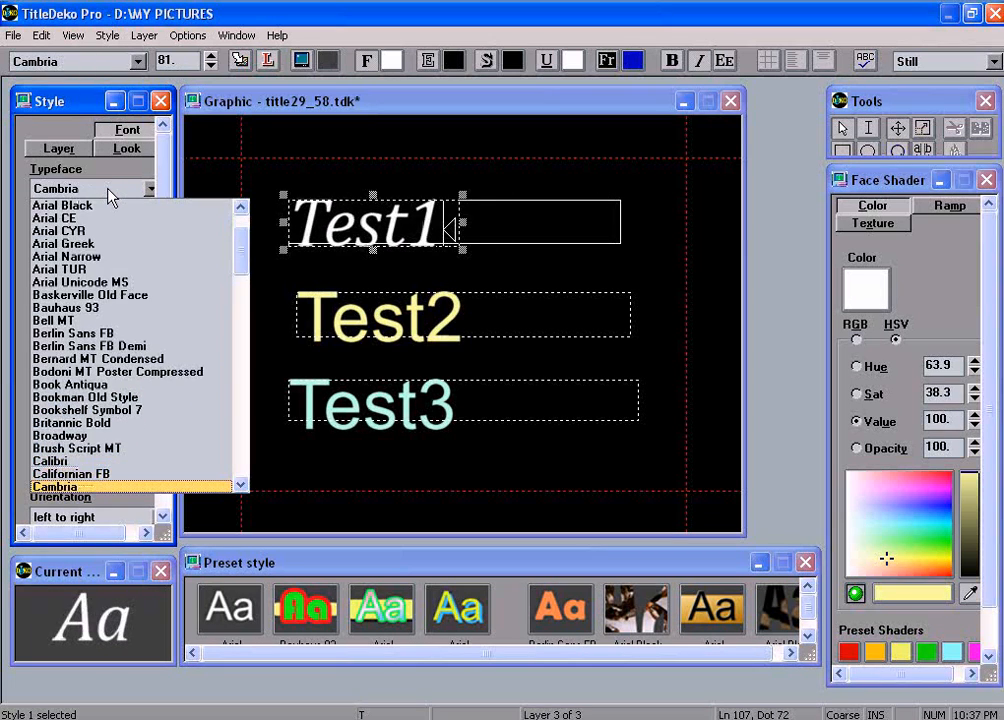
pyautogui.press('Down')
pyautogui.press('Down')
pyautogui.press('Down')
pyautogui.press('Down')
pyautogui.press('Down')
pyautogui.press('Down')
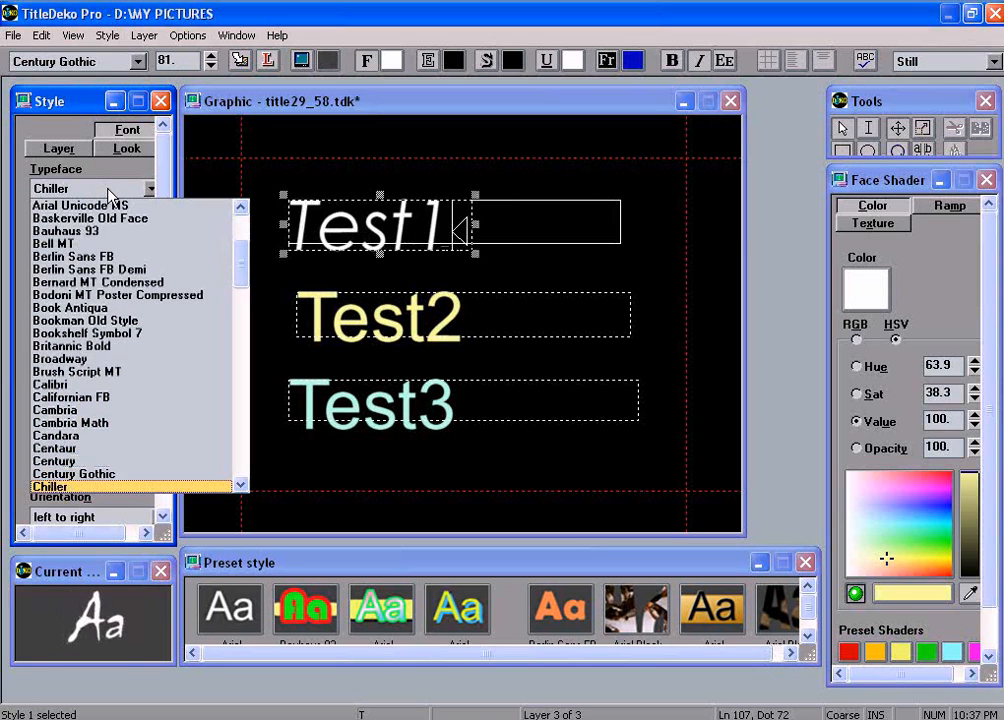
pyautogui.press('Down')
pyautogui.press('Down')
pyautogui.press('Down')
pyautogui.press('Down')
pyautogui.press('Down')
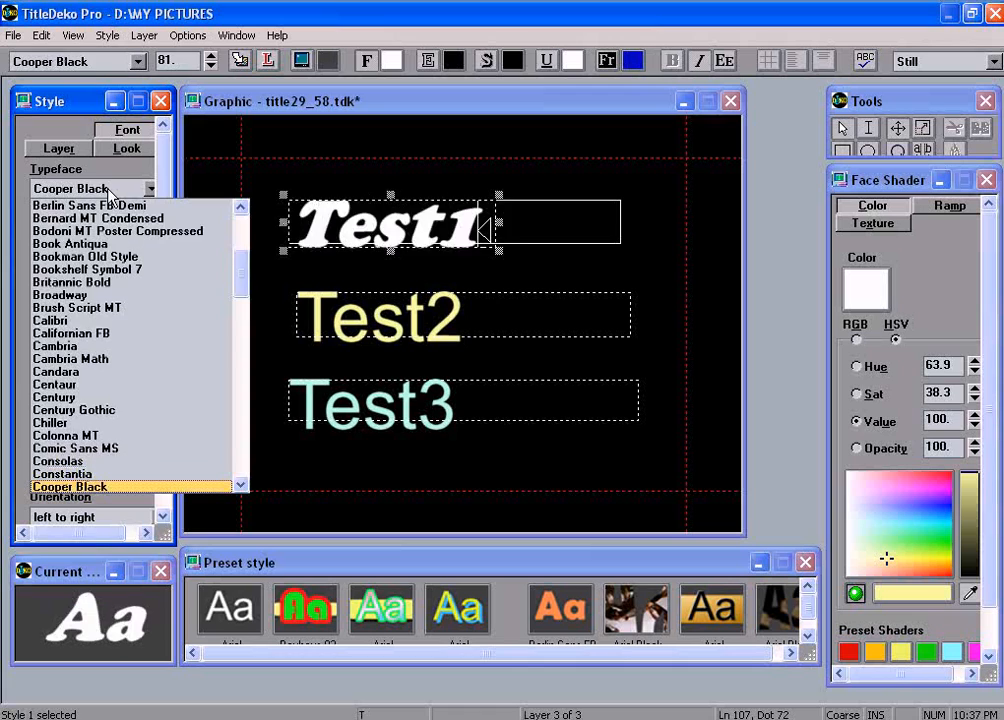
pyautogui.press('Down')
pyautogui.press('Down')
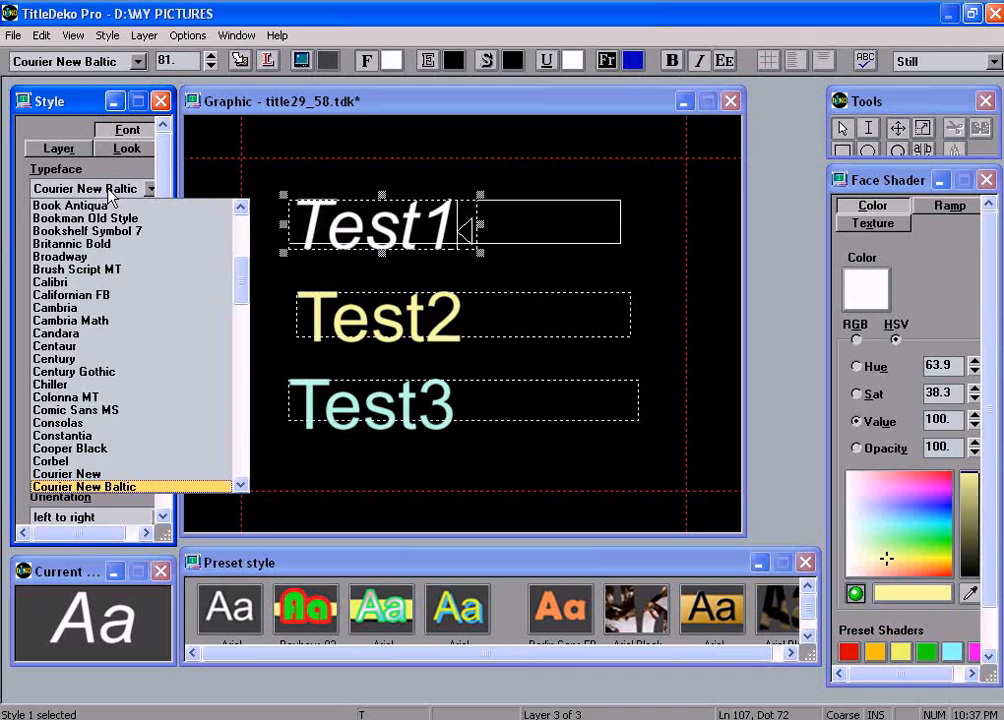
# Try Tahoma on the Test1 text, and set its typeface to Kristen ITC
pyautogui.press('t')
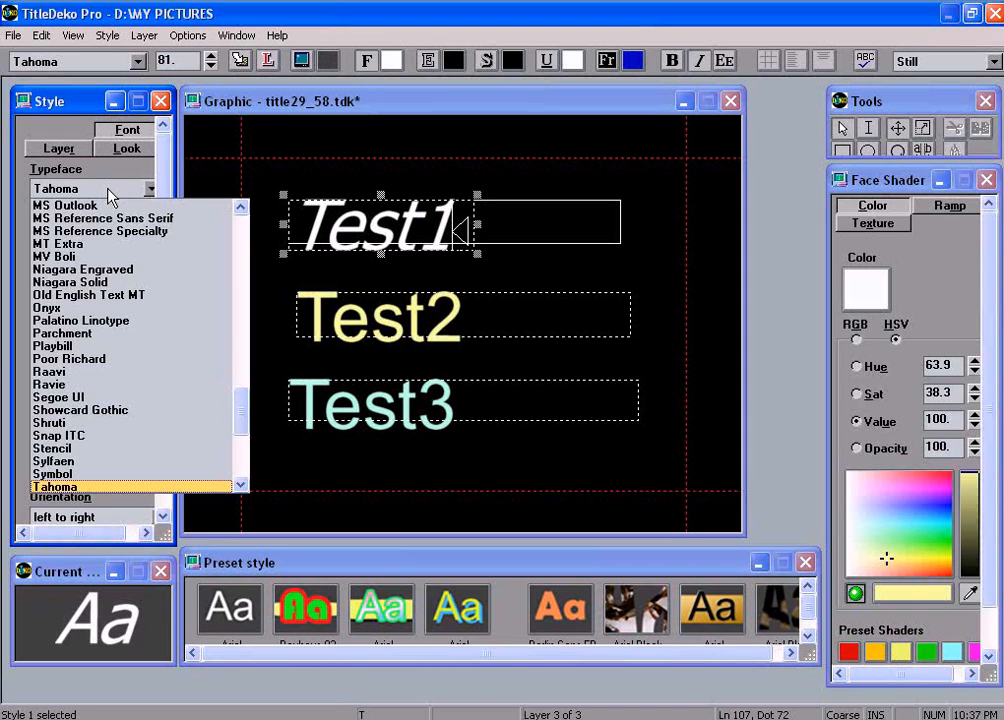
pyautogui.press('k')
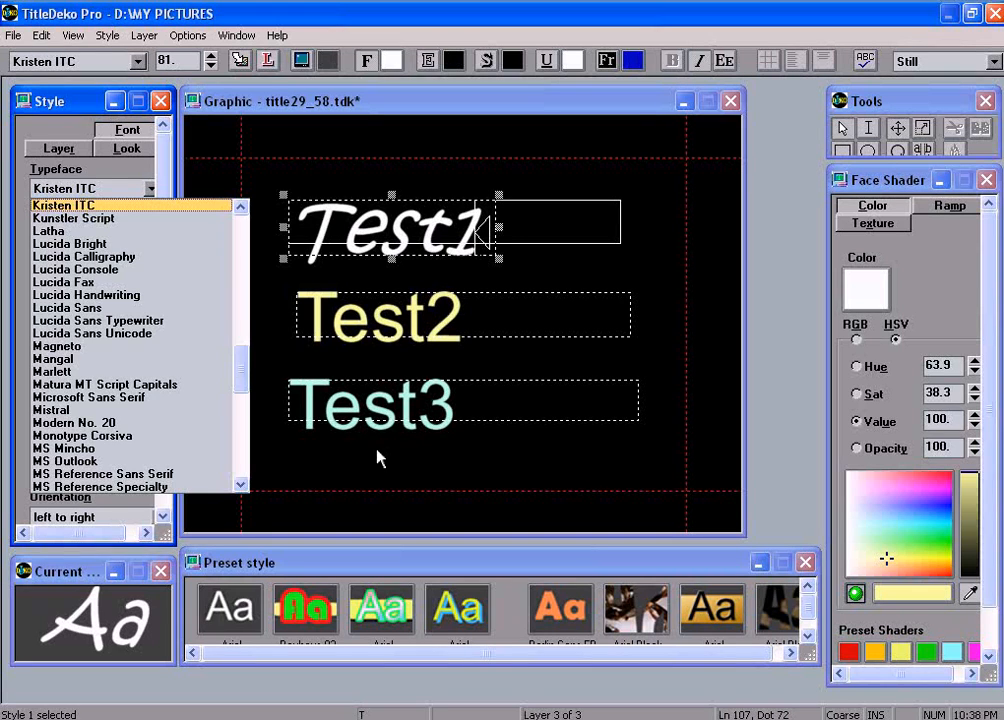
pyautogui.click(272, 325)
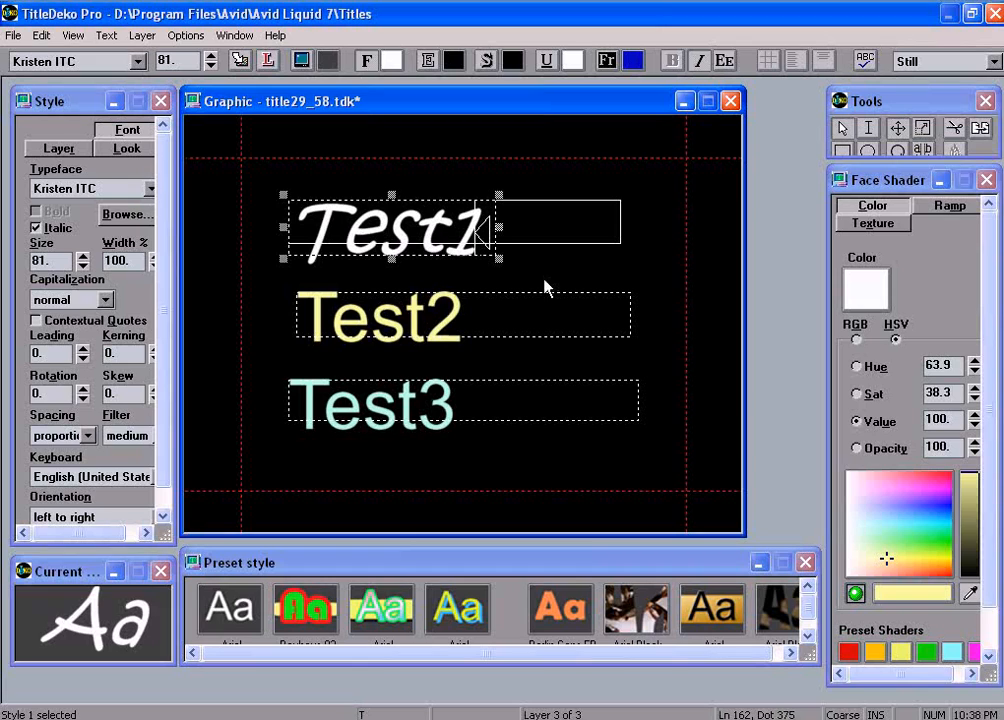
# Select the Test2 text and change its face color to green with hue 134.6, saturation 82.2 and value 100
pyautogui.press('Tab')
pyautogui.press('Tab')
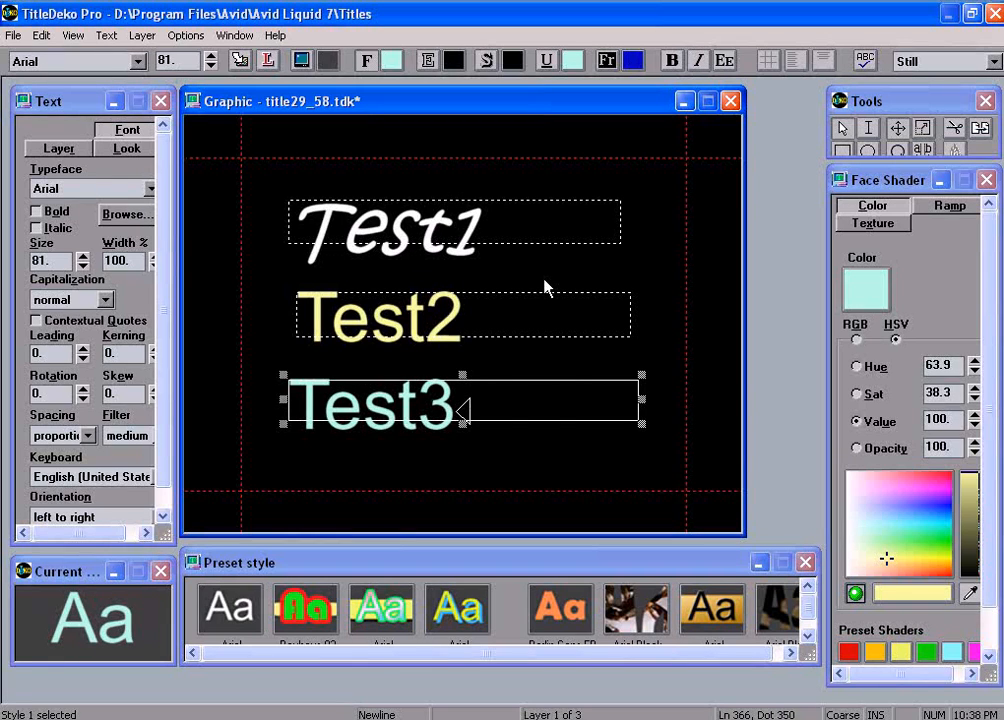
pyautogui.press('Tab')
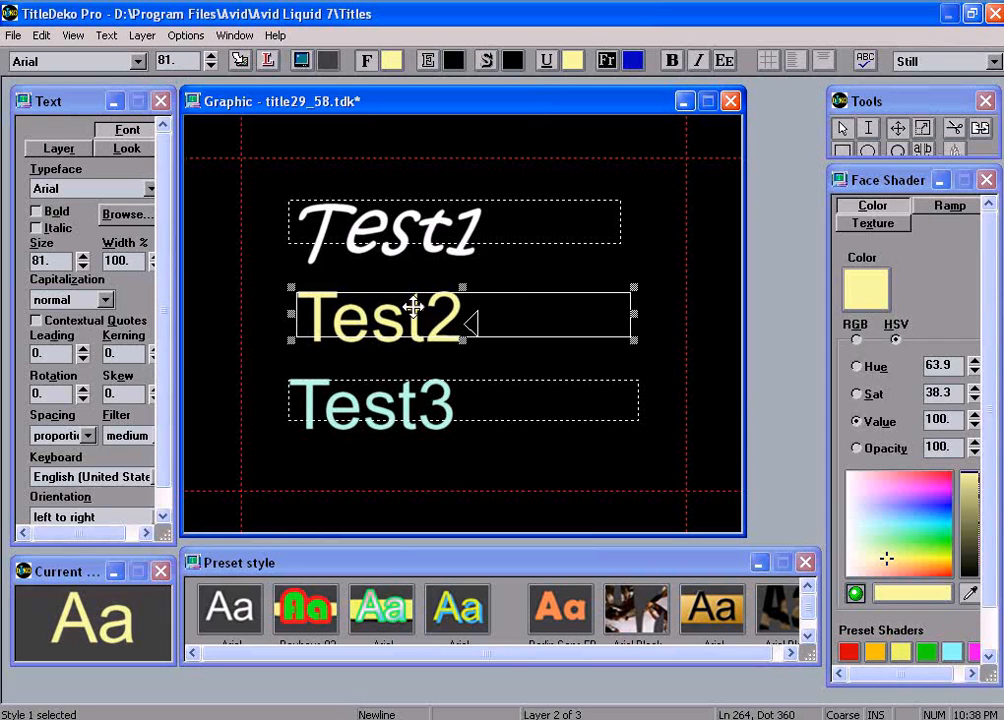
pyautogui.click(488, 320)
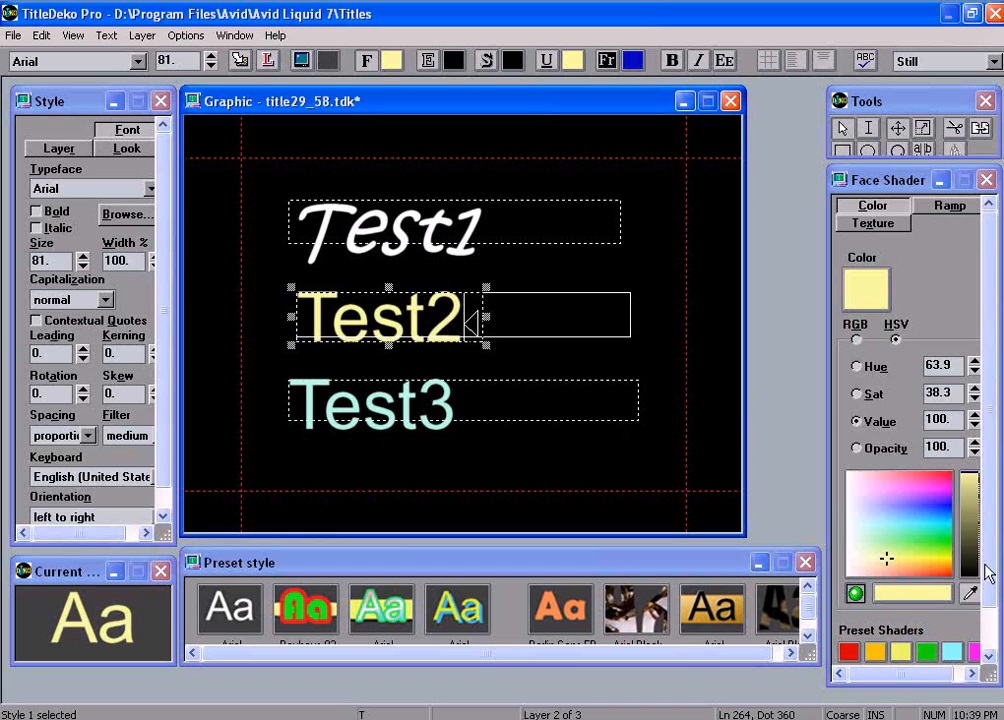
pyautogui.click(934, 538)
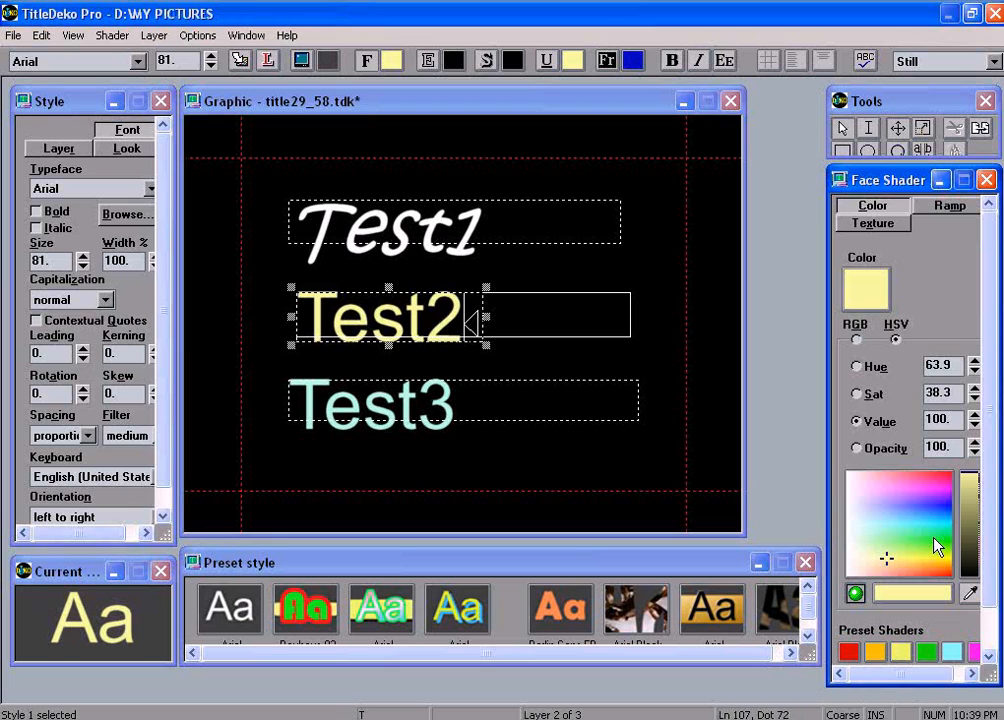
pyautogui.click(867, 289)
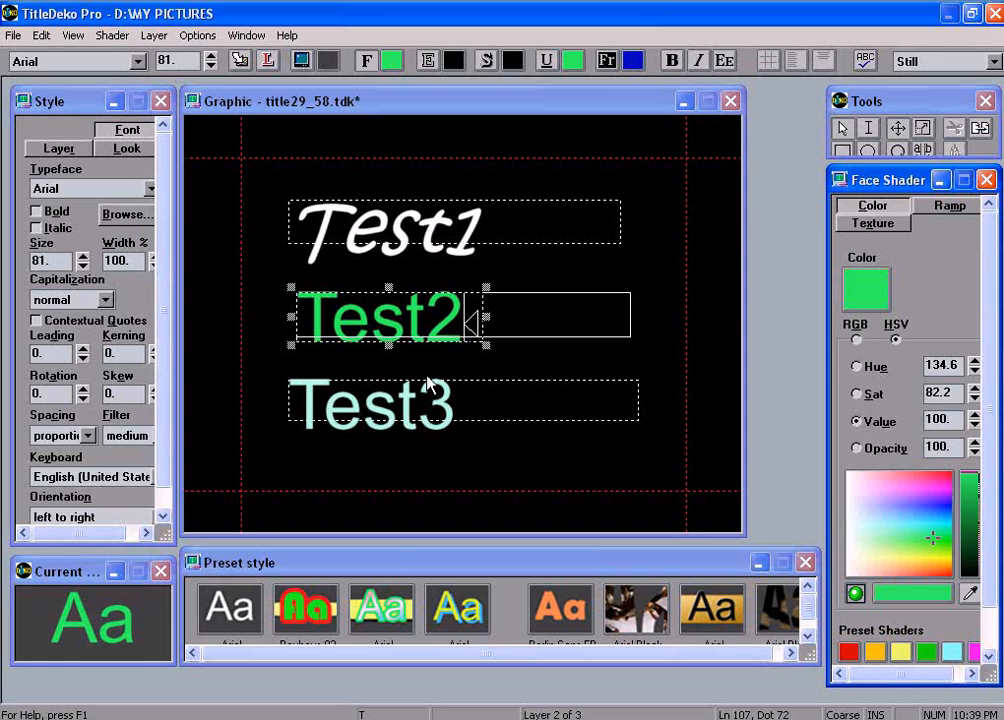
# Try Segoe UI and MS Reference Specialty on the Test2 text, and set its typeface to Niagara Engraved
pyautogui.click(82, 190)
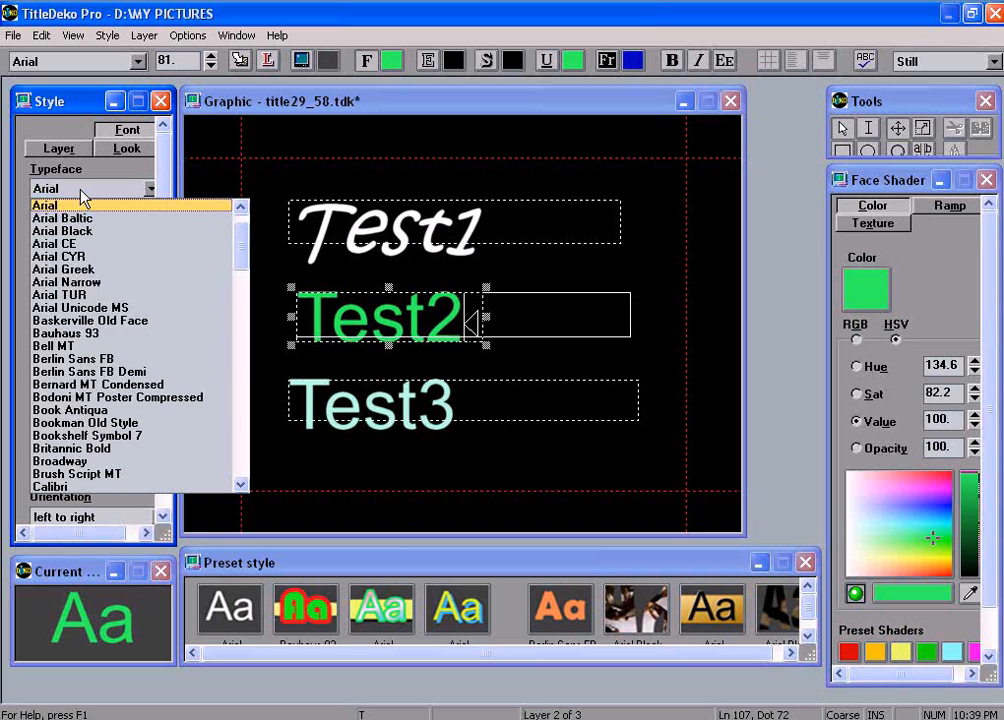
pyautogui.press('s')
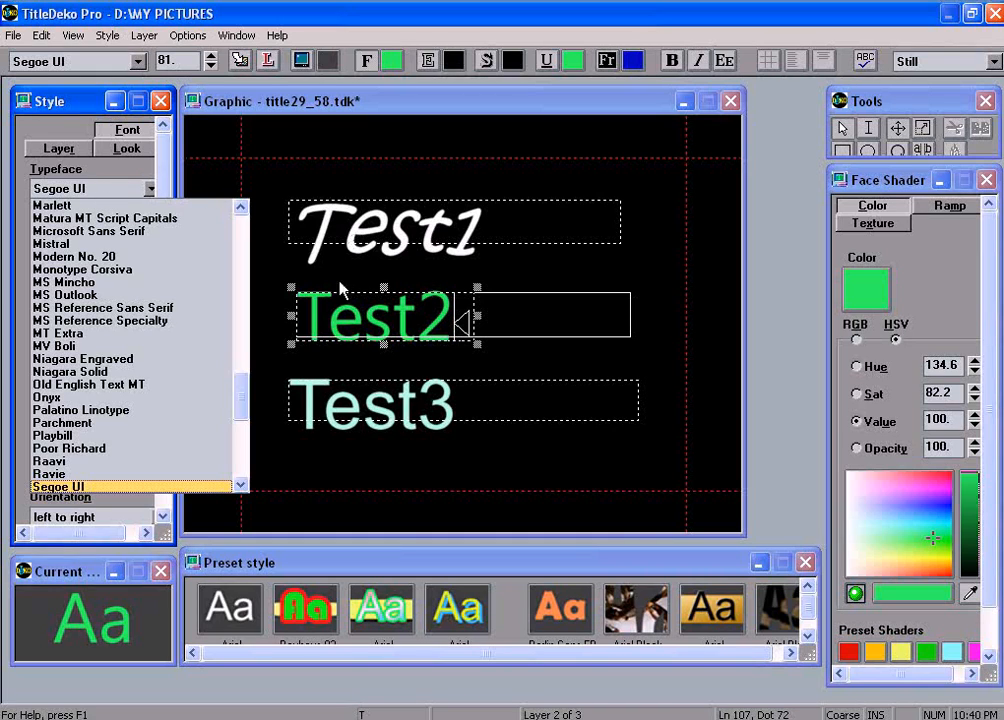
pyautogui.click(157, 321)
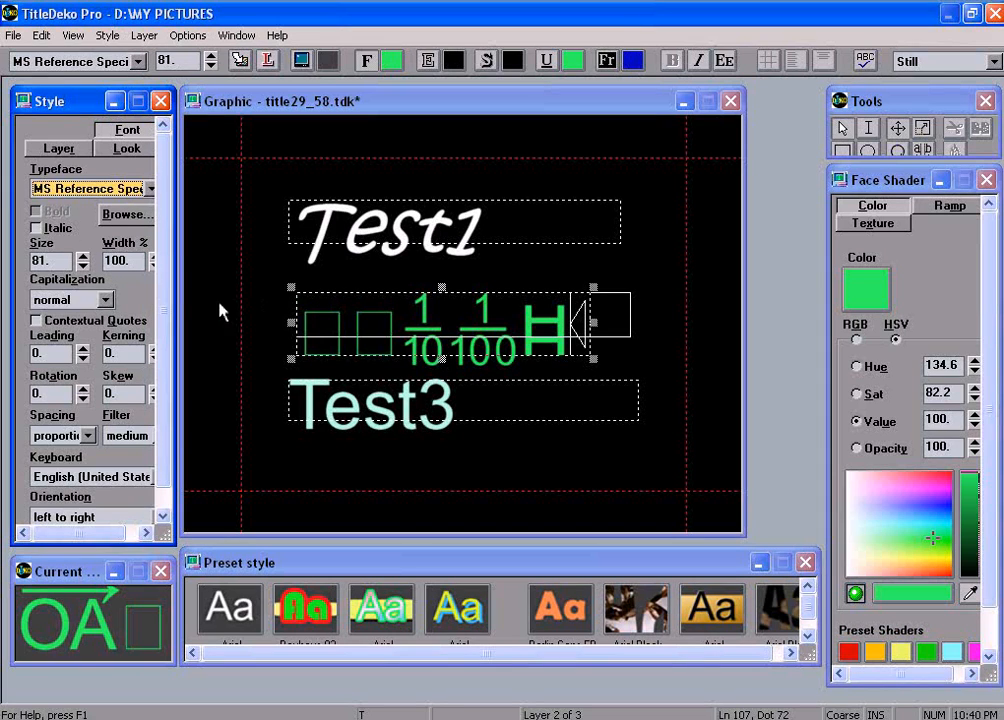
pyautogui.click(122, 196)
pyautogui.click(80, 246)
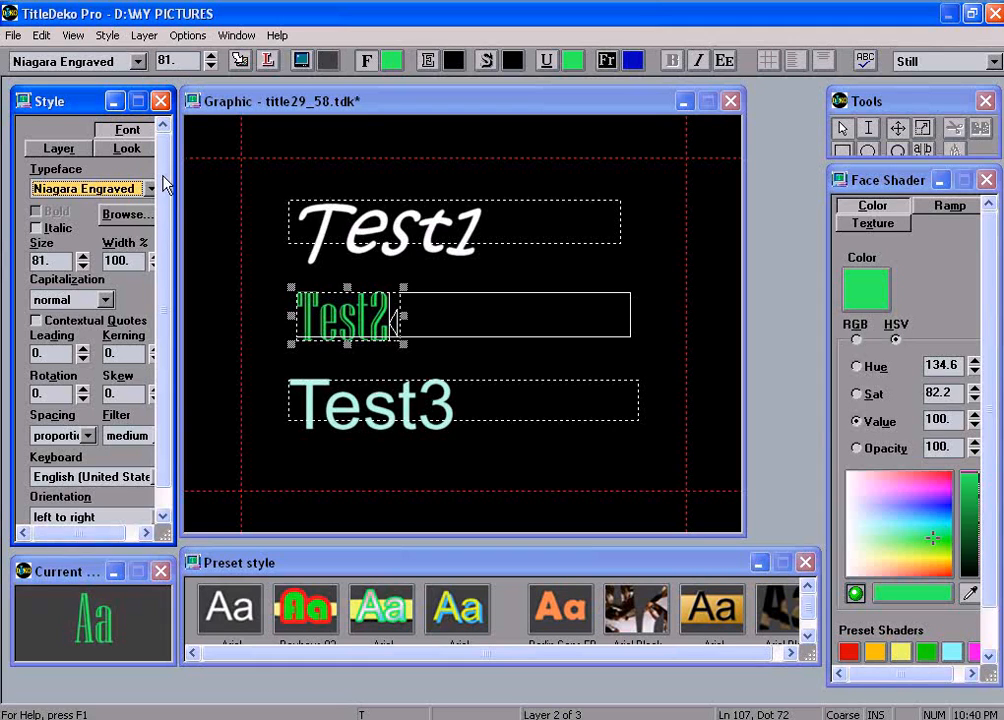
# Append "this is more to add" directly after Test2 in the middle text layer
pyautogui.click(57, 148)
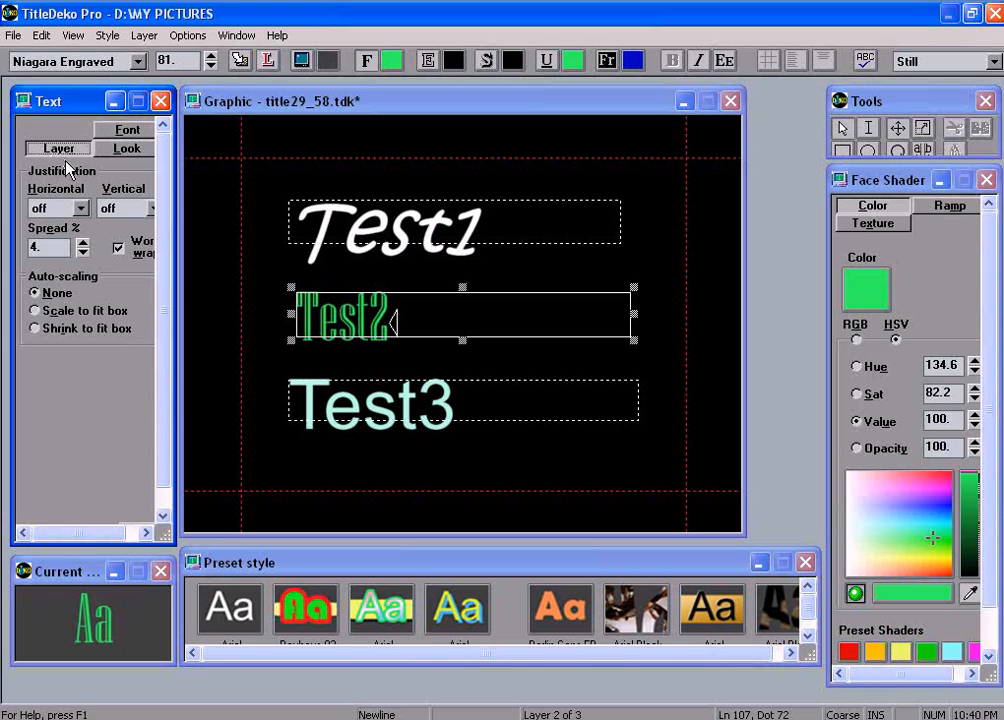
pyautogui.click(413, 317)
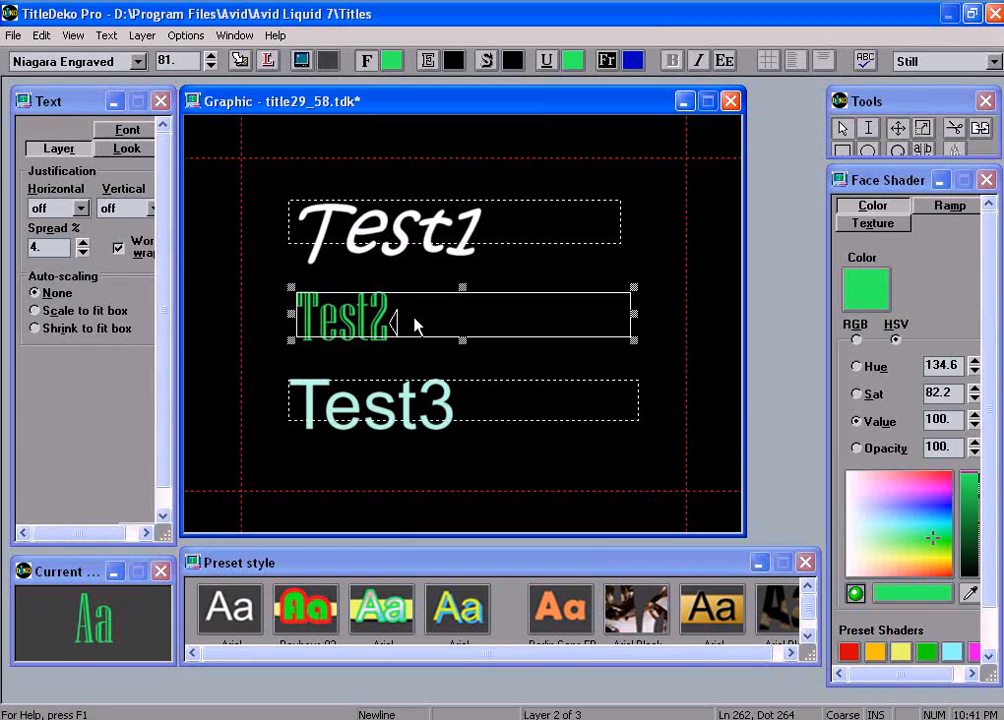
pyautogui.click(415, 323)
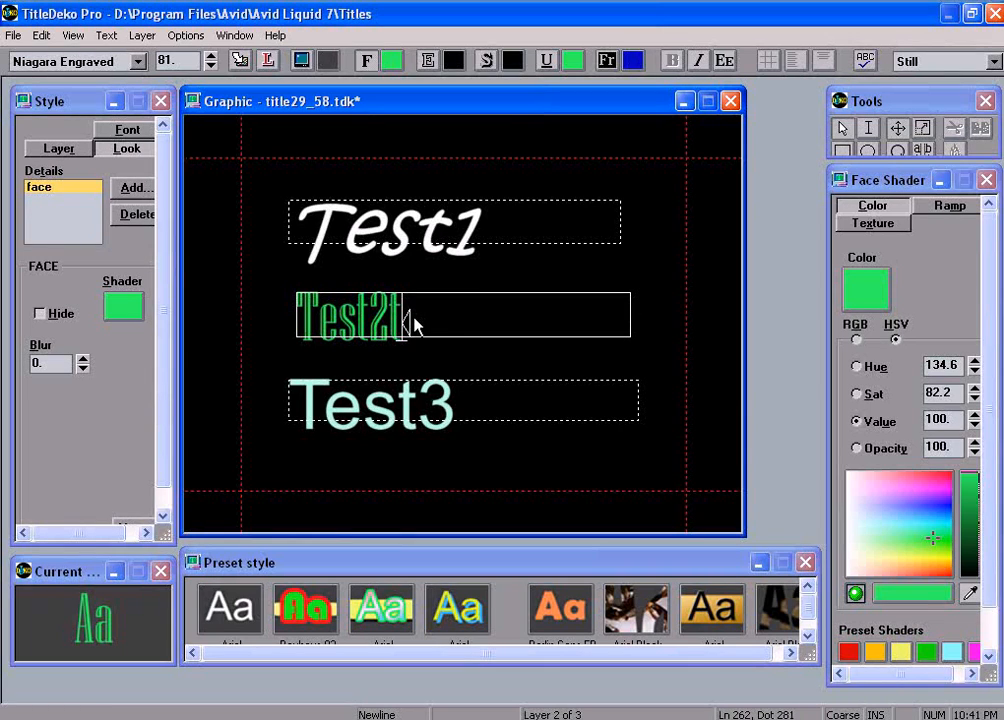
pyautogui.write('this is mor')
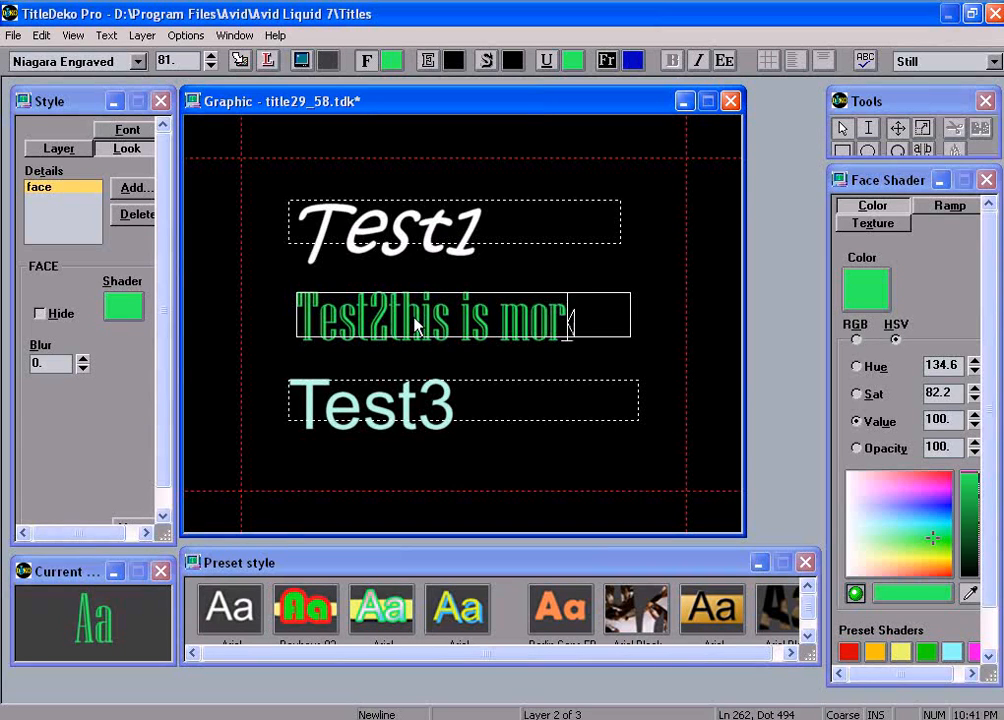
pyautogui.write('e to')
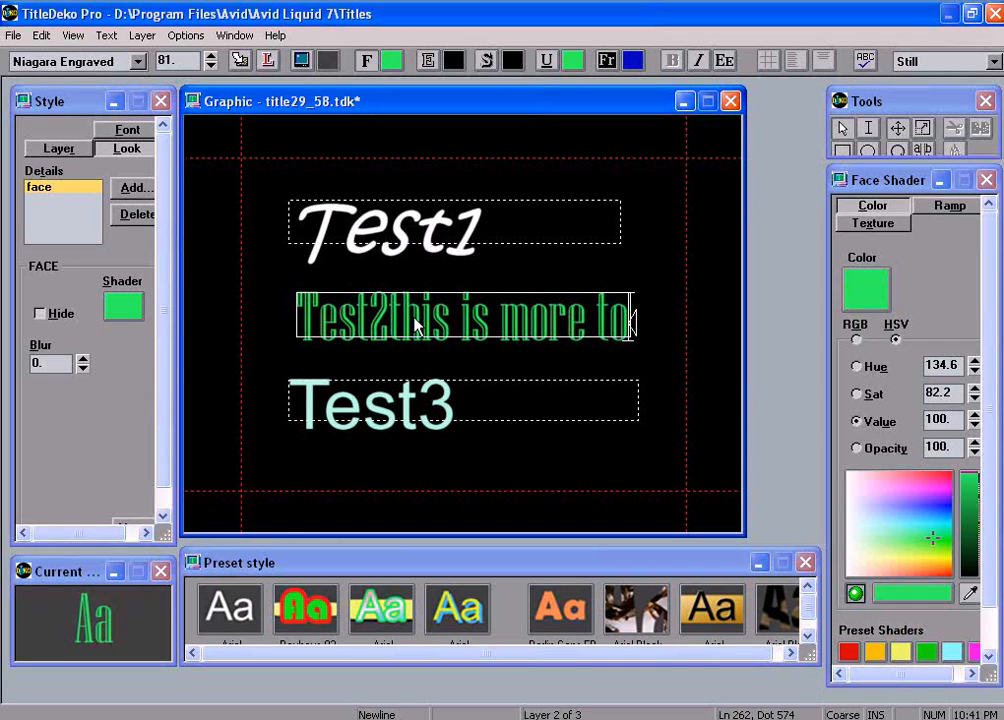
pyautogui.write(' add')
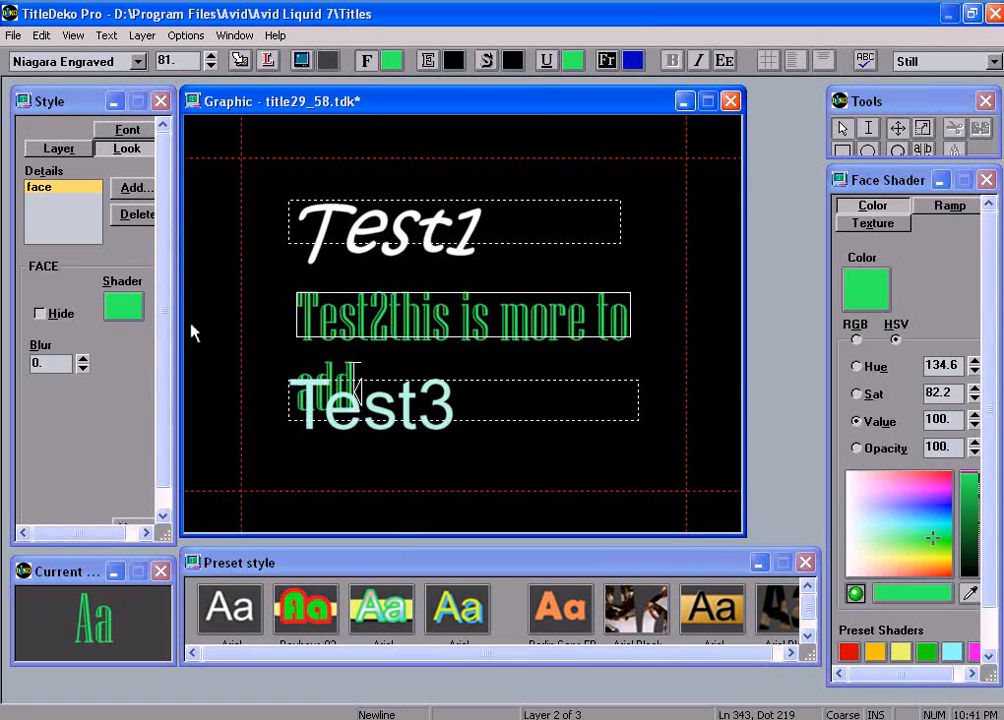
# Turn off word wrap for the middle text layer and set its auto-scaling to Scale to fit box
pyautogui.click(59, 149)
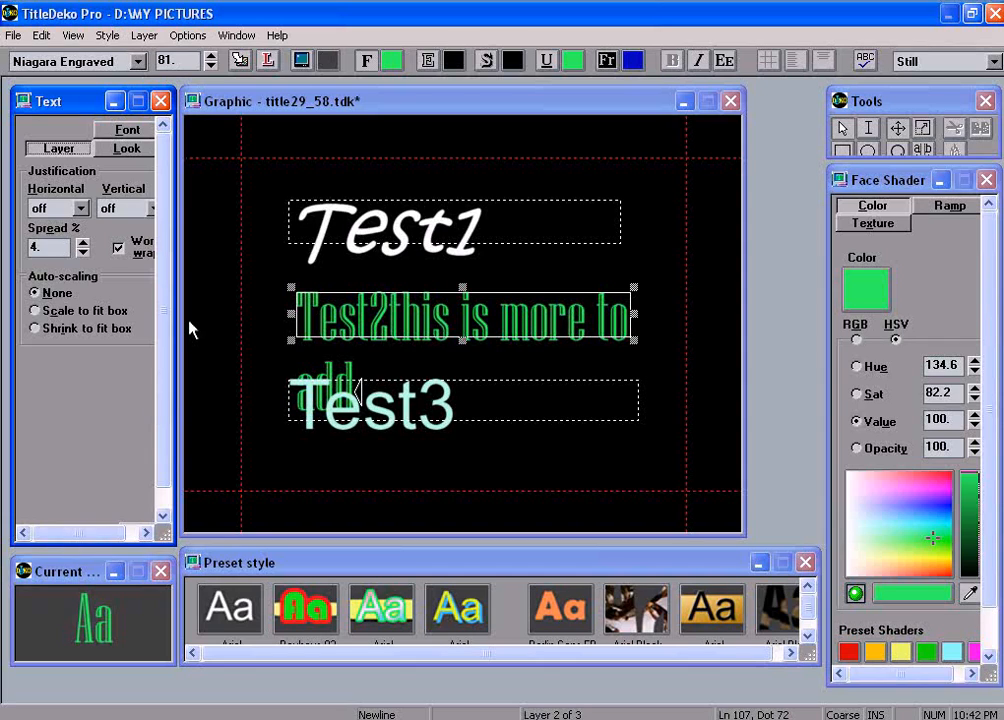
pyautogui.click(118, 248)
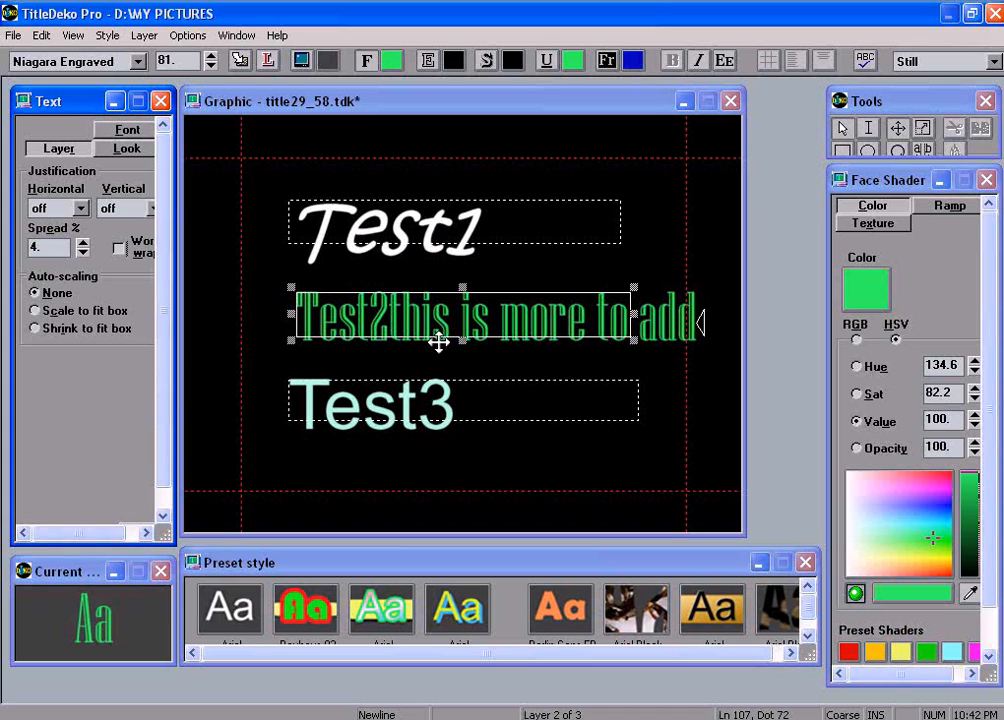
pyautogui.click(36, 312)
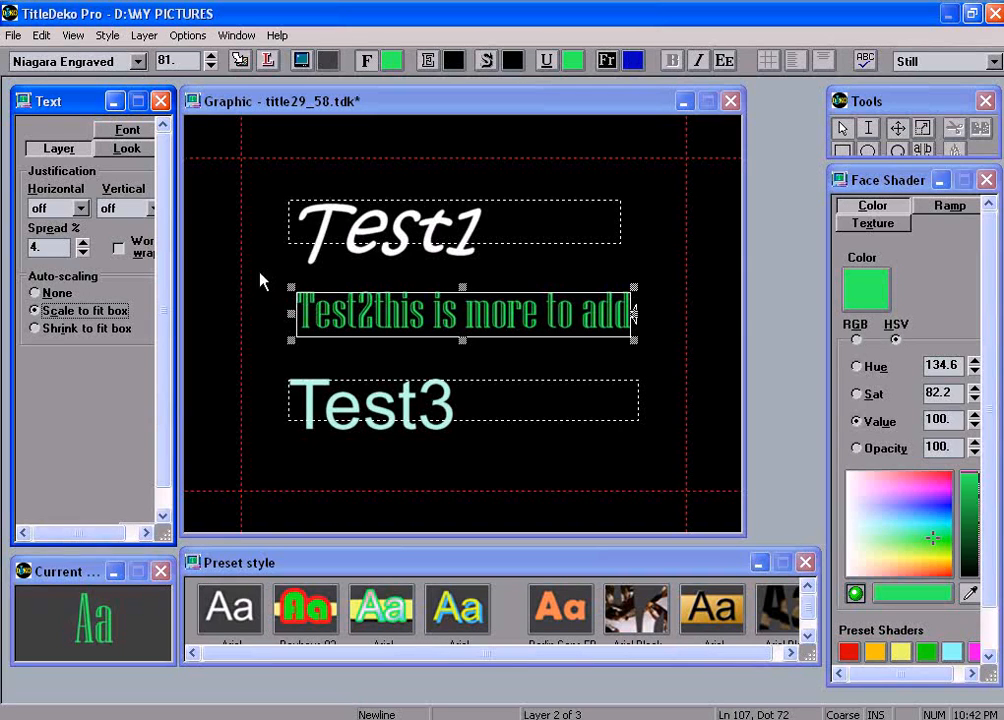
# Add an edge to the middle text layer and color it light green with hue 131.2, saturation 60.7 and value 100
pyautogui.click(124, 150)
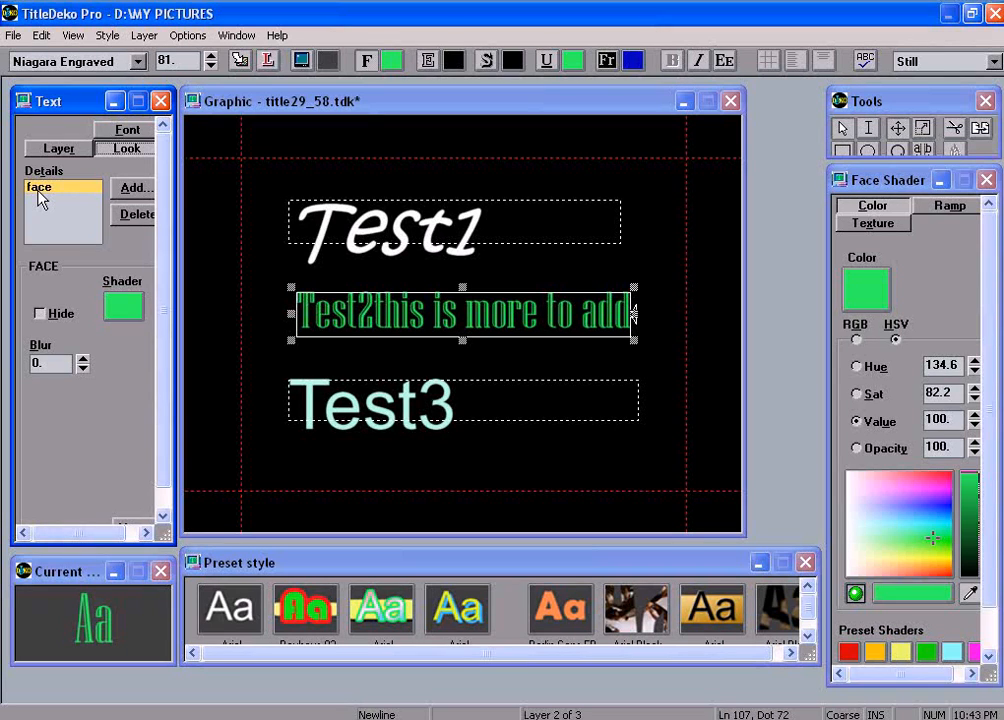
pyautogui.click(137, 190)
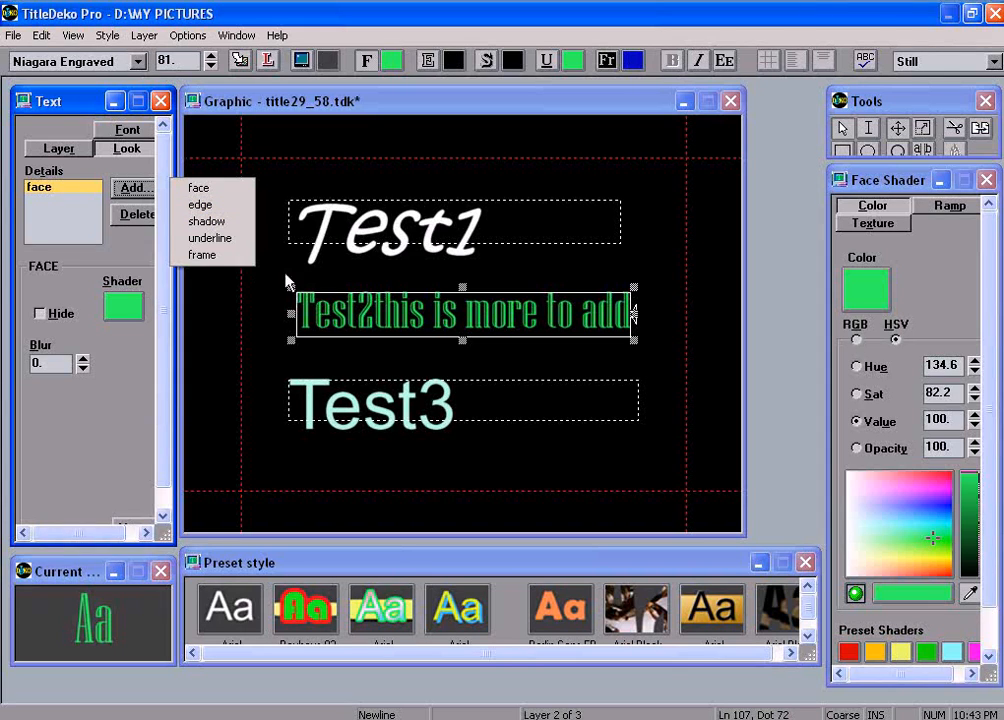
pyautogui.click(203, 207)
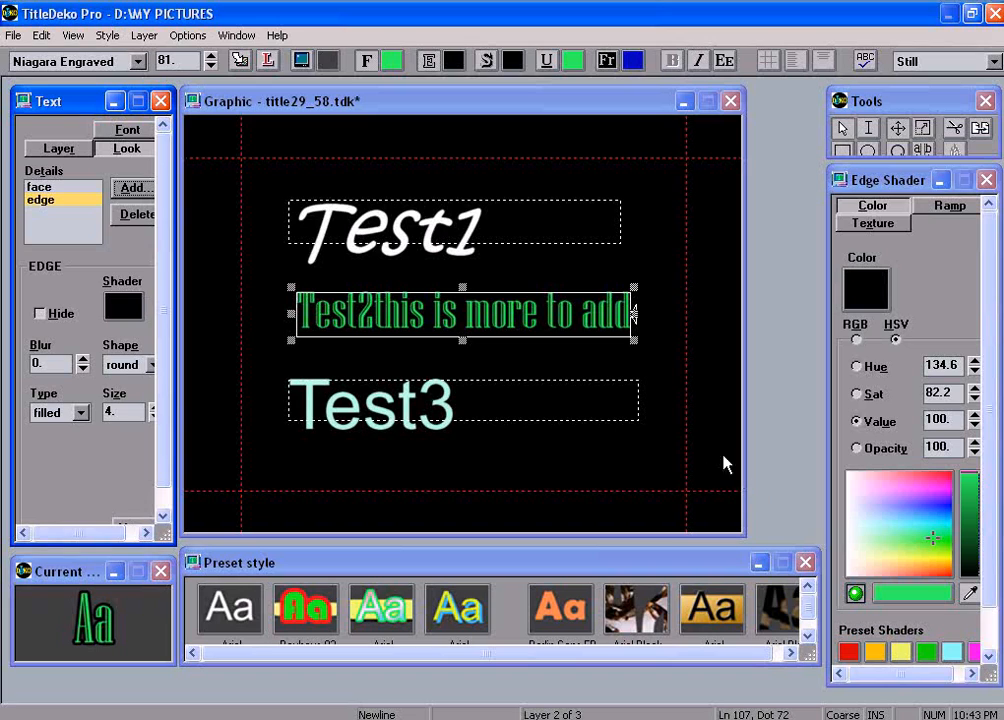
pyautogui.click(911, 538)
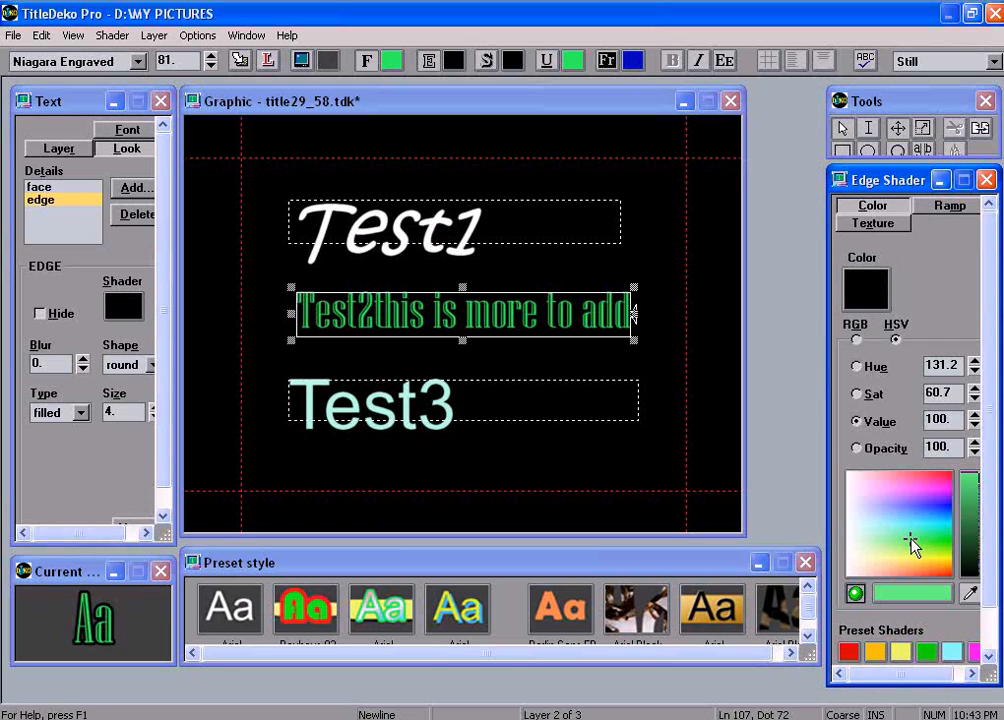
pyautogui.click(882, 298)
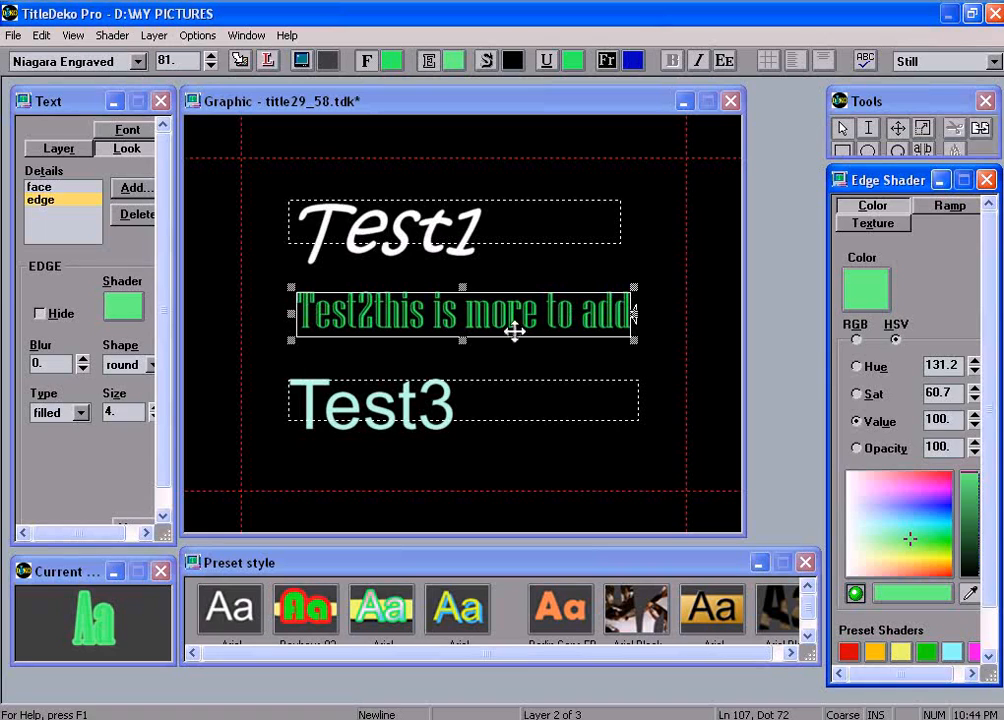
# Reselect the middle text layer as a whole and add an edge detail to its look
pyautogui.click(614, 308)
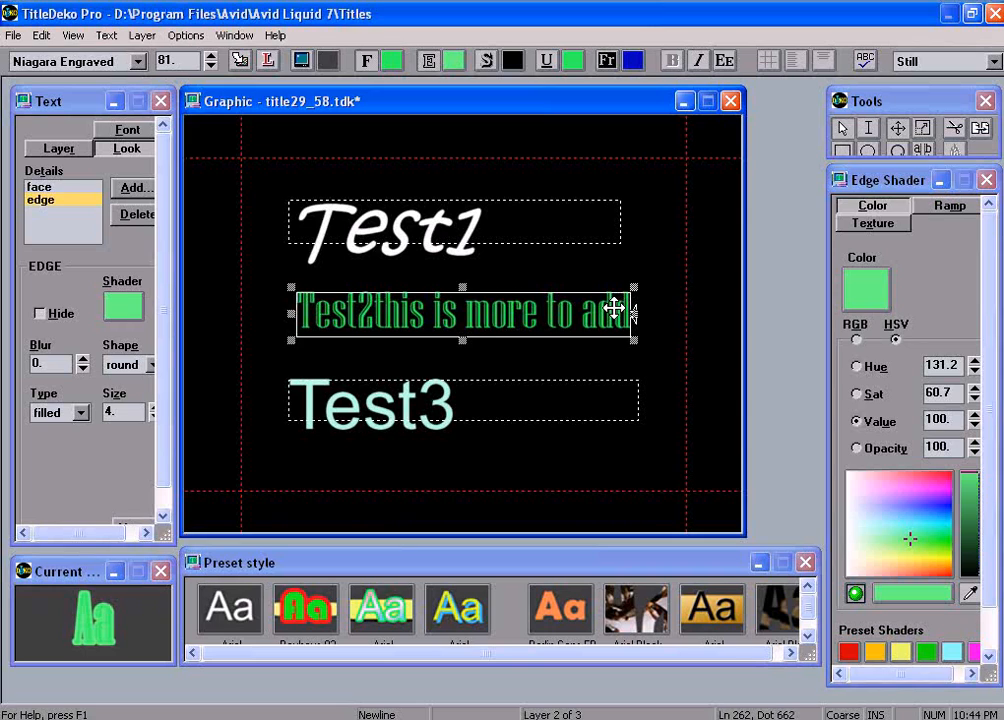
pyautogui.doubleClick(614, 308)
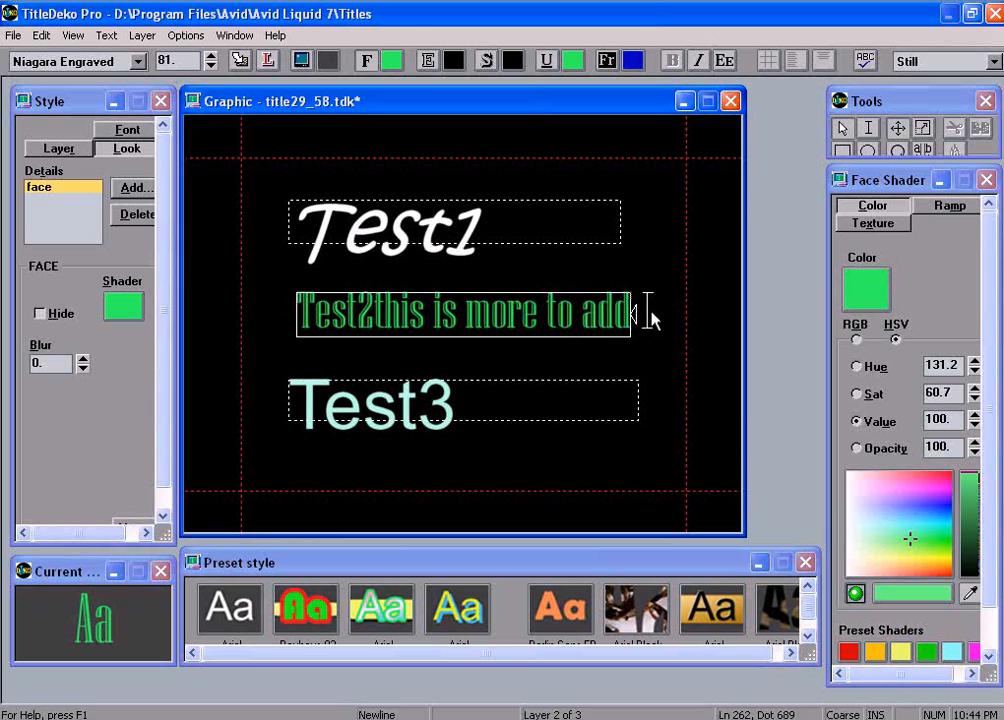
pyautogui.click(646, 315)
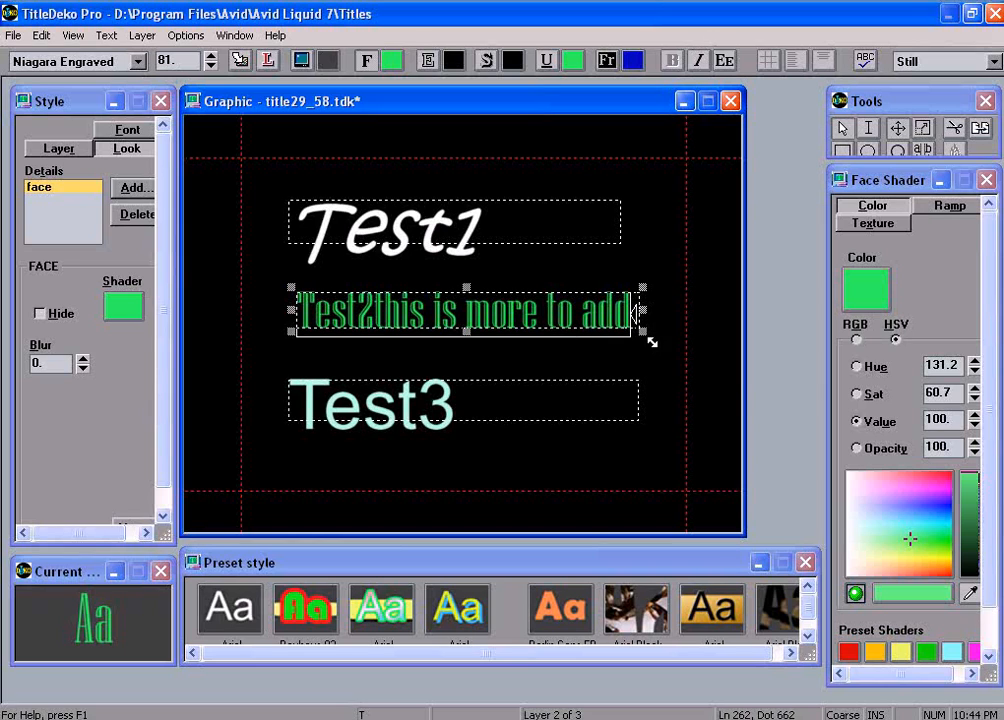
pyautogui.click(932, 539)
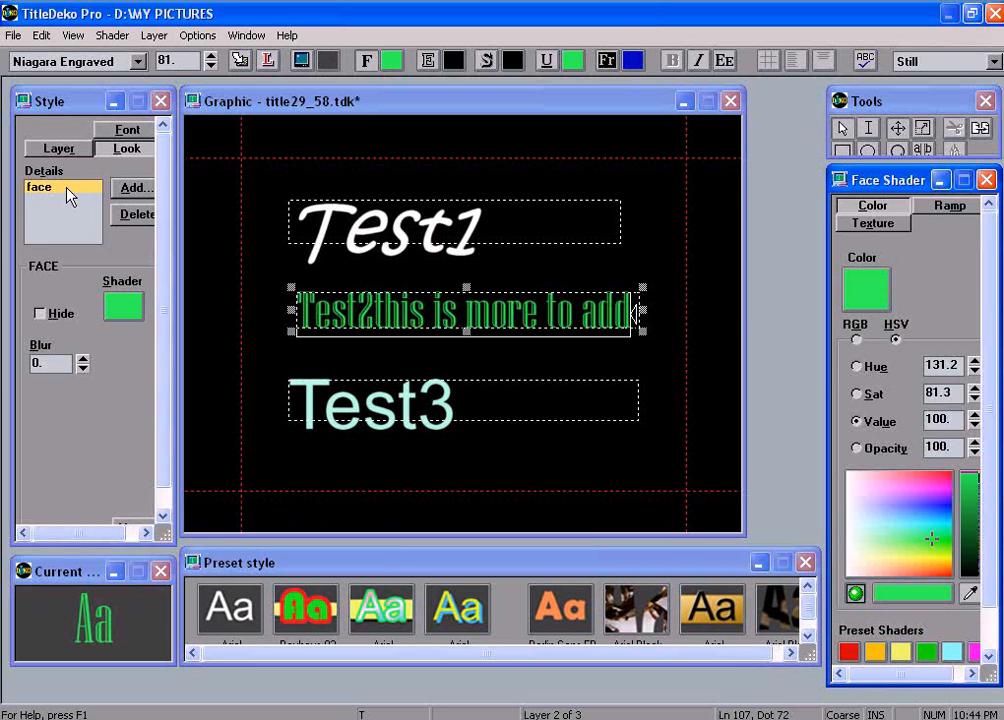
pyautogui.click(134, 190)
pyautogui.click(217, 207)
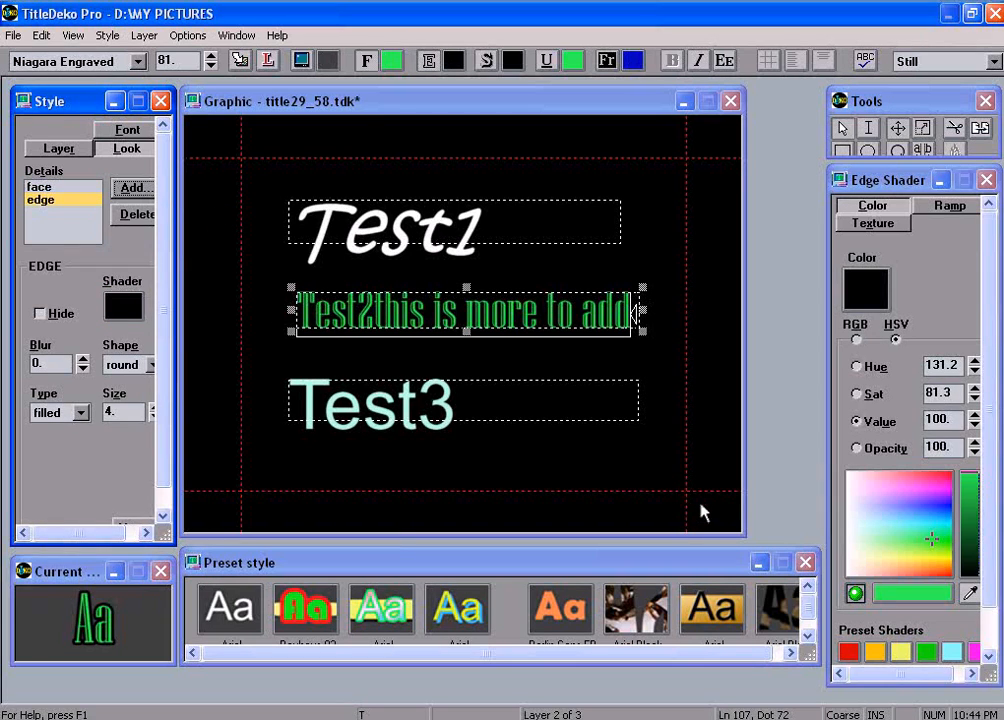
# Try light yellow (hue 57.2, saturation 43) on the middle text's edge, and set the edge to red with hue 349.9, saturation 83.2, value 100
pyautogui.click(893, 566)
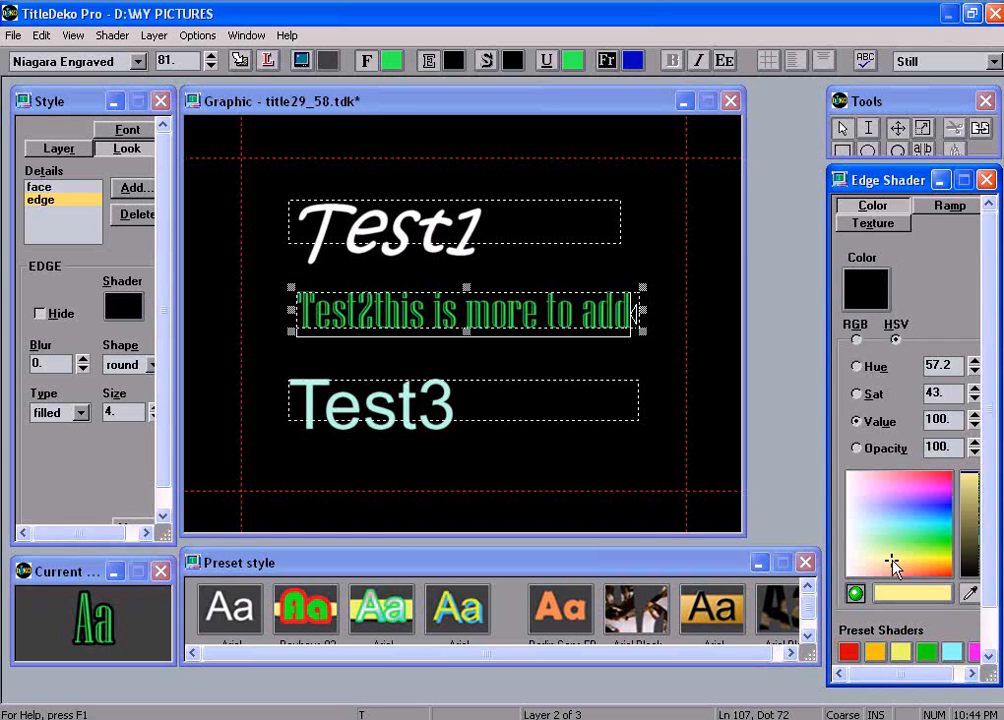
pyautogui.click(884, 300)
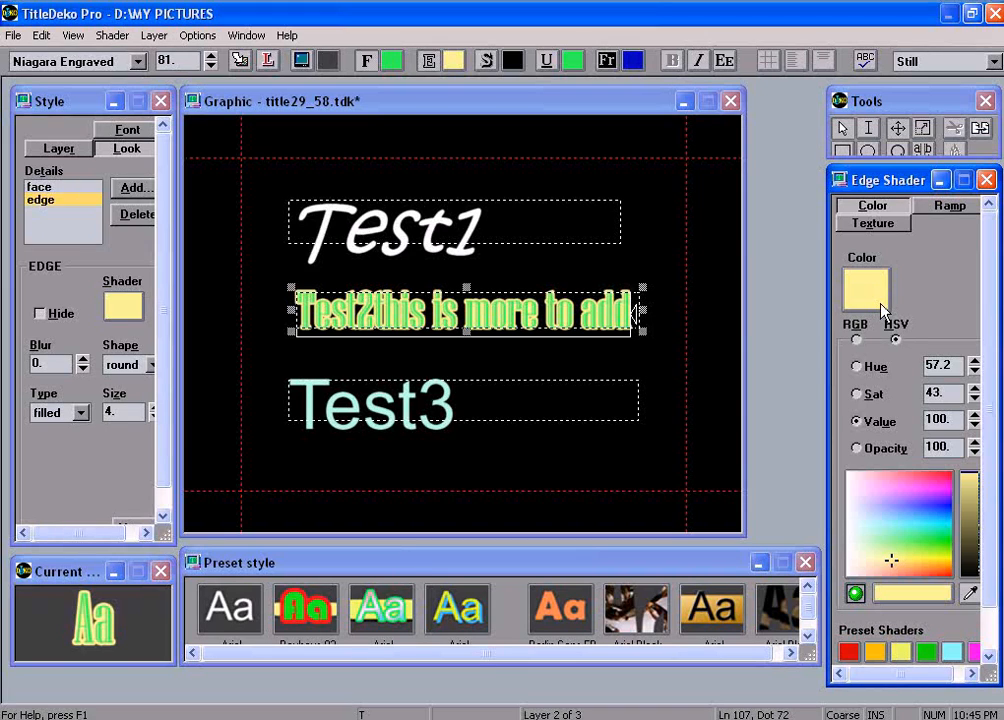
pyautogui.click(924, 534)
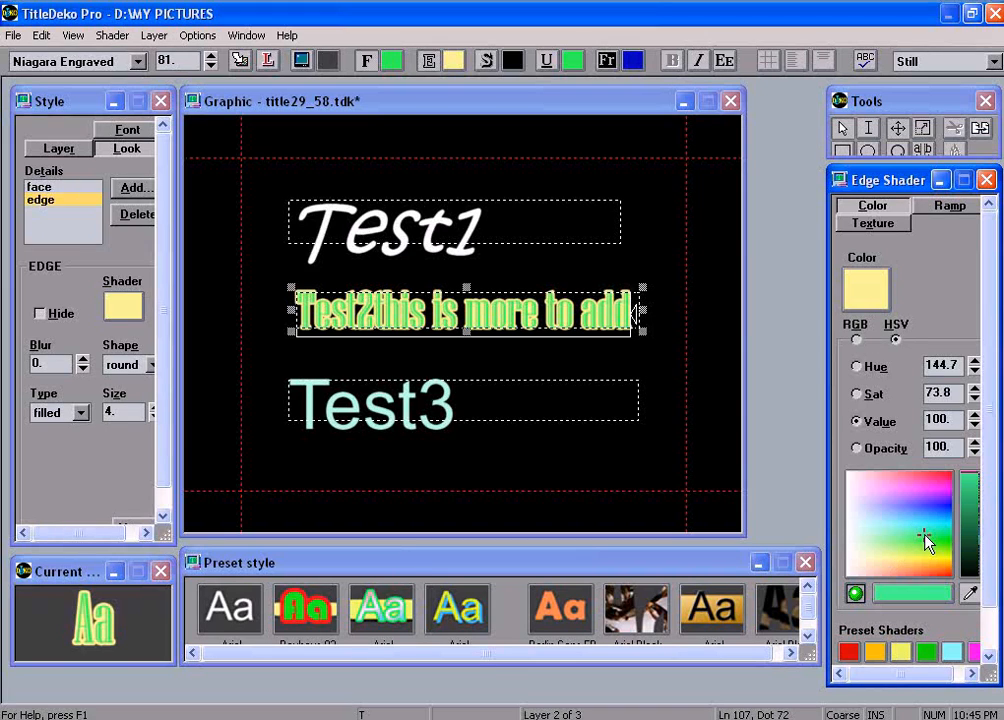
pyautogui.click(935, 479)
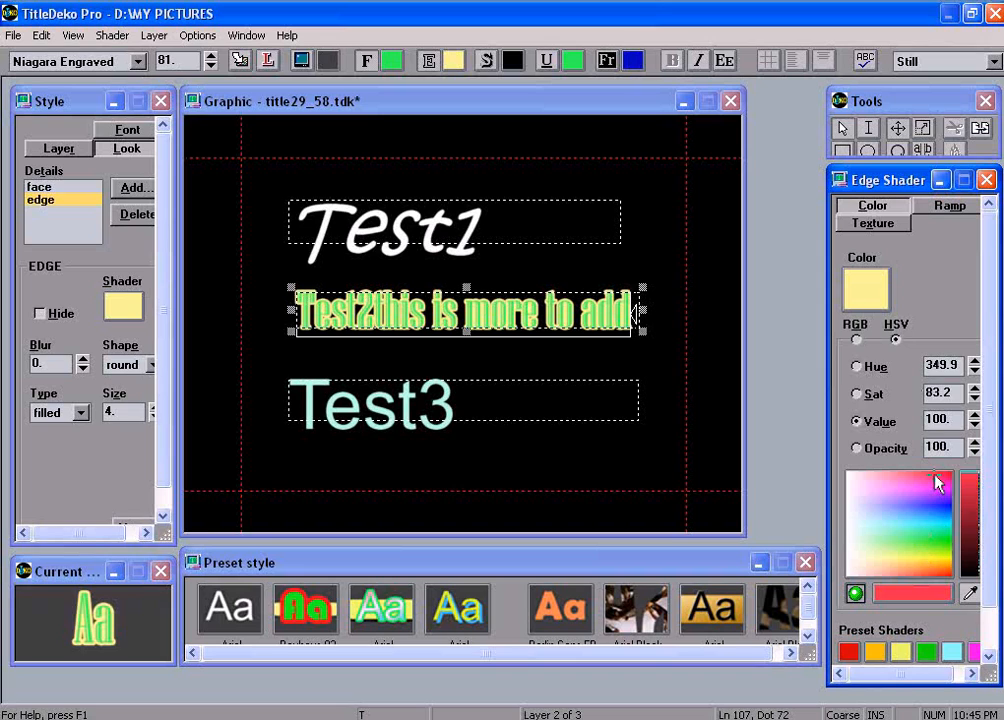
pyautogui.click(874, 302)
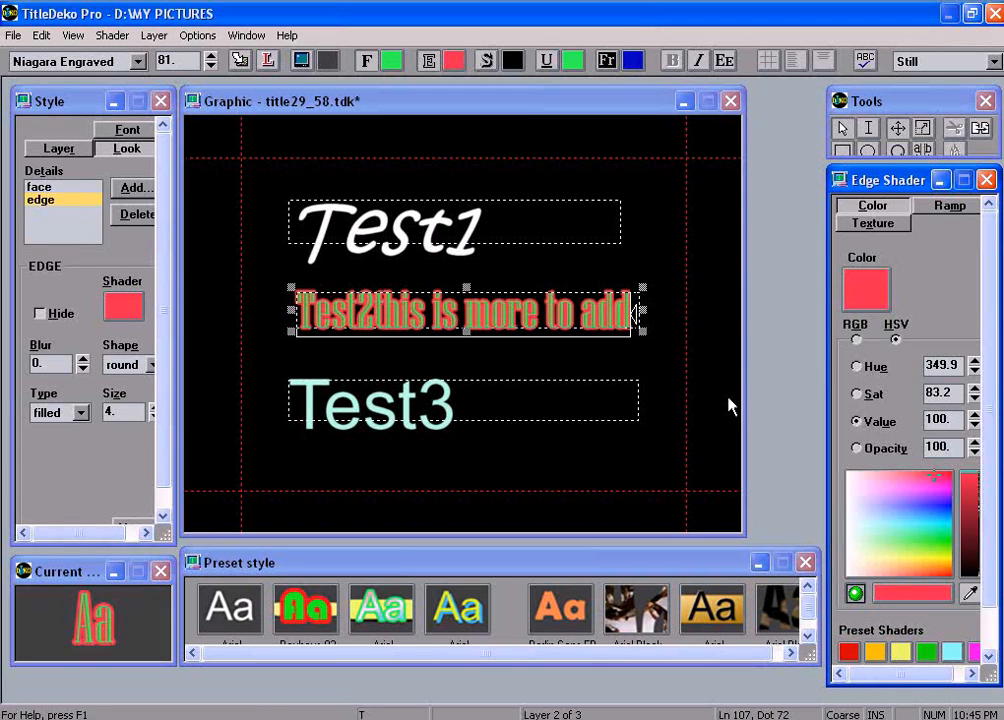